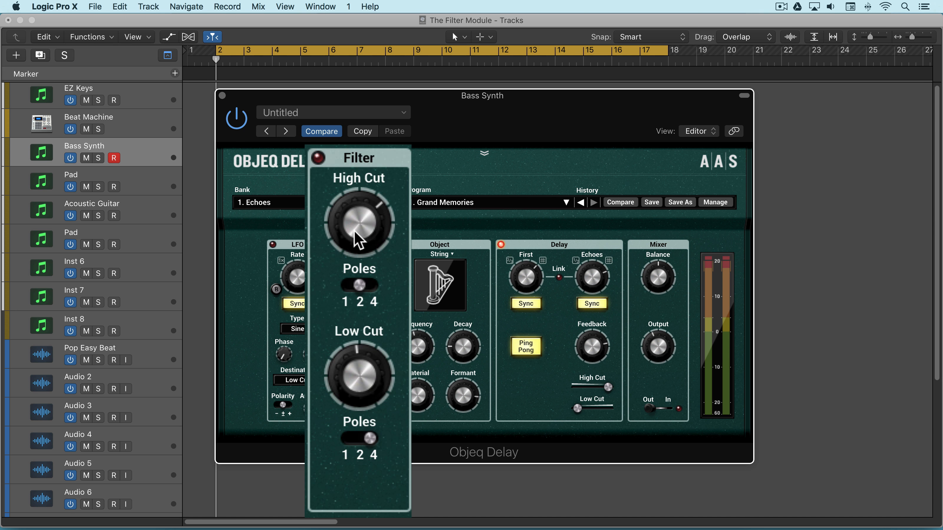
Step: Set the Filter's High Cut to 4 poles and fully open, and turn Low Cut down to its minimum
drag(359, 223, 359, 185)
mouse_move(363, 221)
mouse_down()
mouse_move(363, 238)
mouse_move(360, 215)
mouse_up()
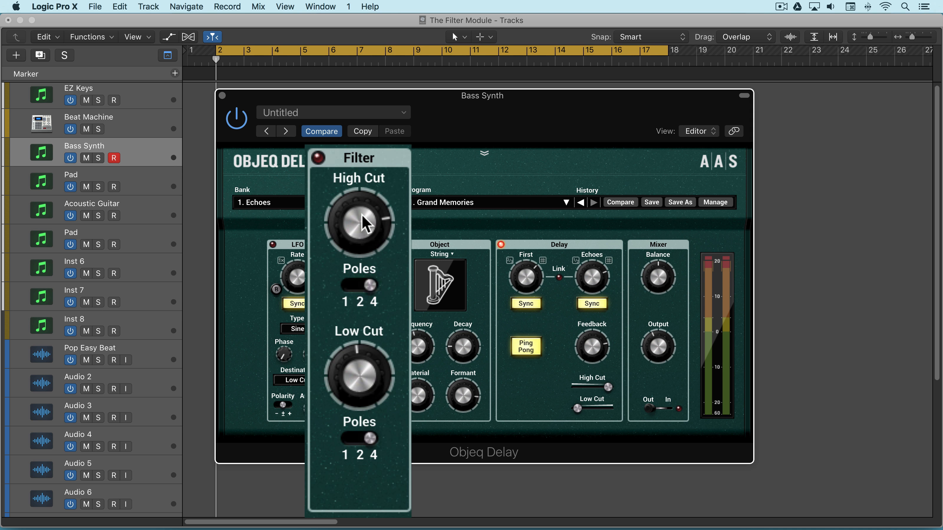
drag(372, 392, 371, 397)
drag(358, 223, 359, 201)
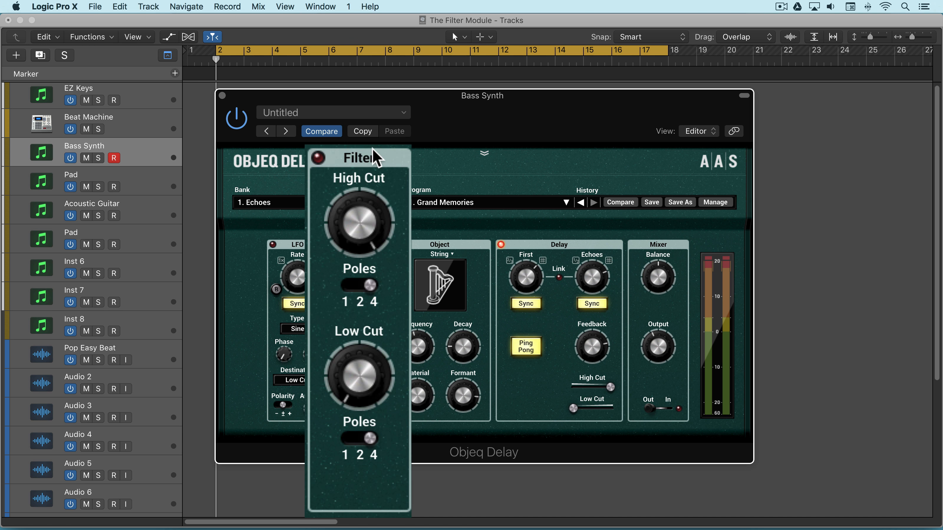
Step: During playback, switch the Mixer from Out to In and turn on the Filter module
key(space)
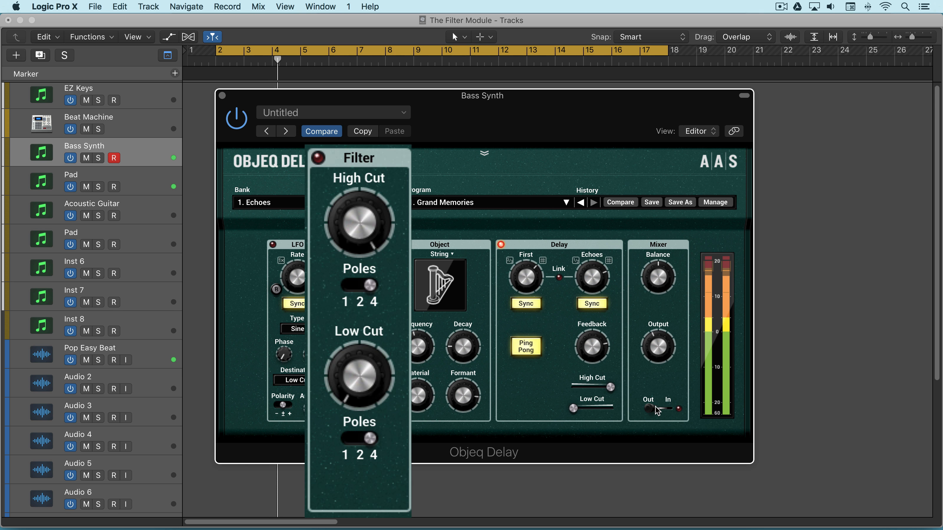
click(670, 411)
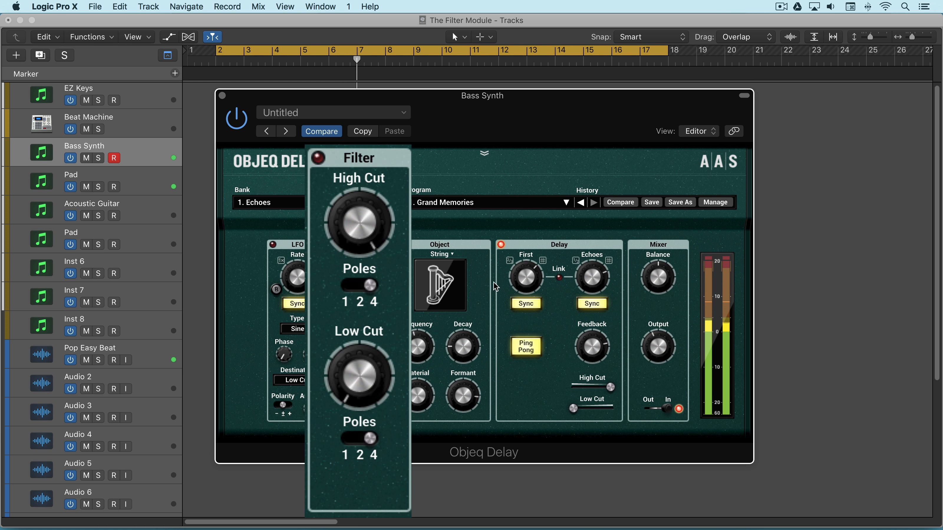
click(318, 157)
Step: Sweep High Cut back up to 20.0 kHz and compare raised Low Cut settings with 4, 2 and 1 poles, ending on 4
drag(364, 217, 372, 185)
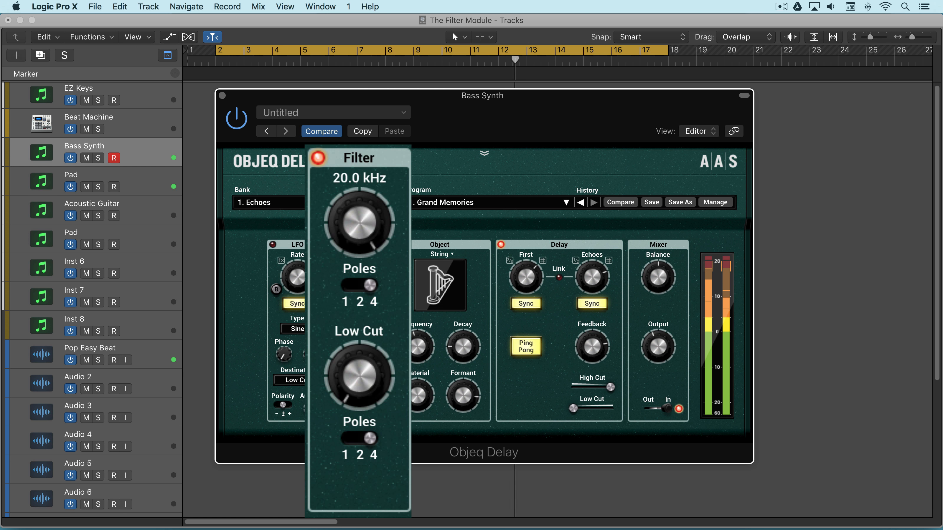
drag(362, 391, 362, 367)
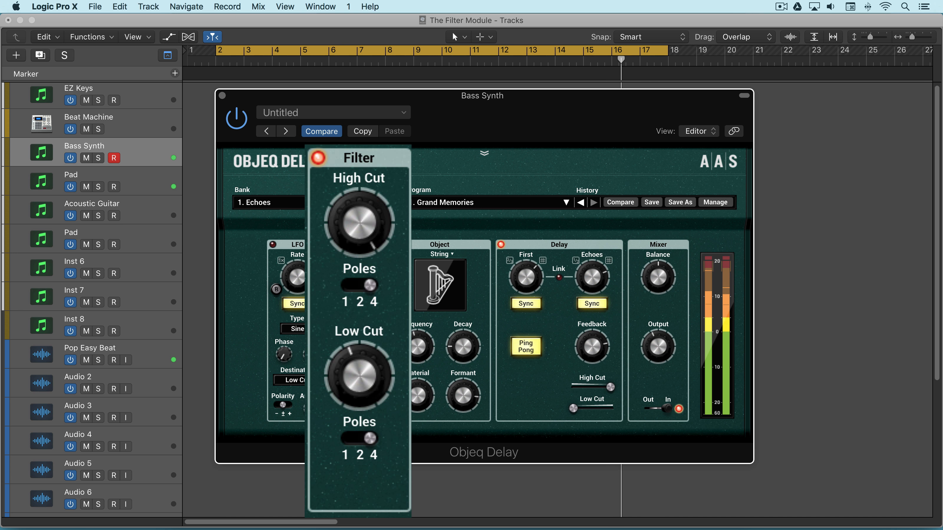
click(360, 439)
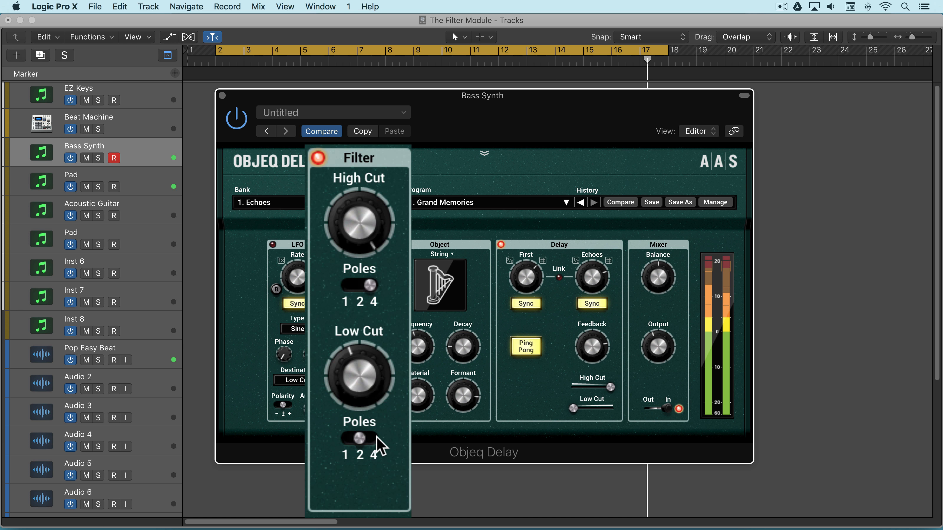
click(359, 439)
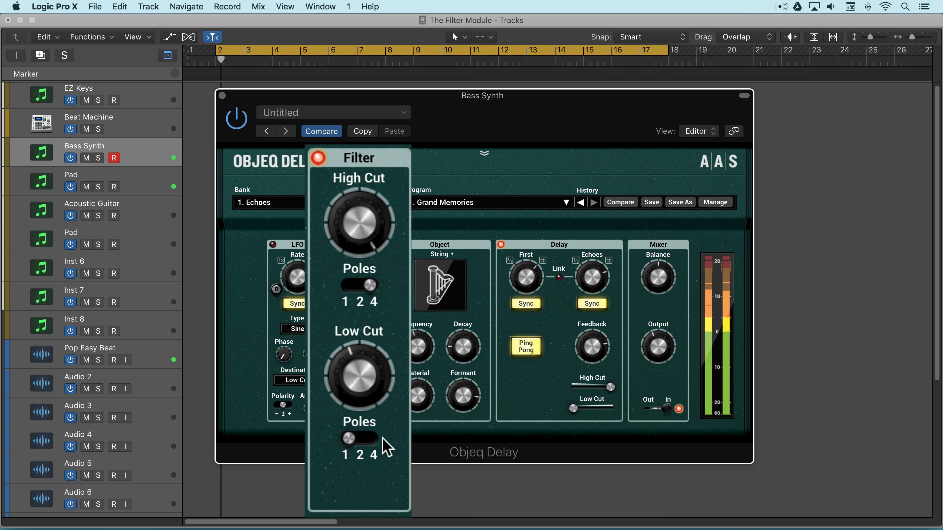
mouse_move(347, 399)
mouse_down()
mouse_move(348, 371)
mouse_move(362, 391)
mouse_up()
click(357, 439)
click(370, 438)
Step: Narrow the Filter's passband by lowering High Cut to about three quarters of its range and keeping Low Cut just below its midpoint
drag(369, 221, 375, 280)
drag(358, 368, 361, 372)
drag(366, 234, 366, 241)
drag(363, 360, 364, 366)
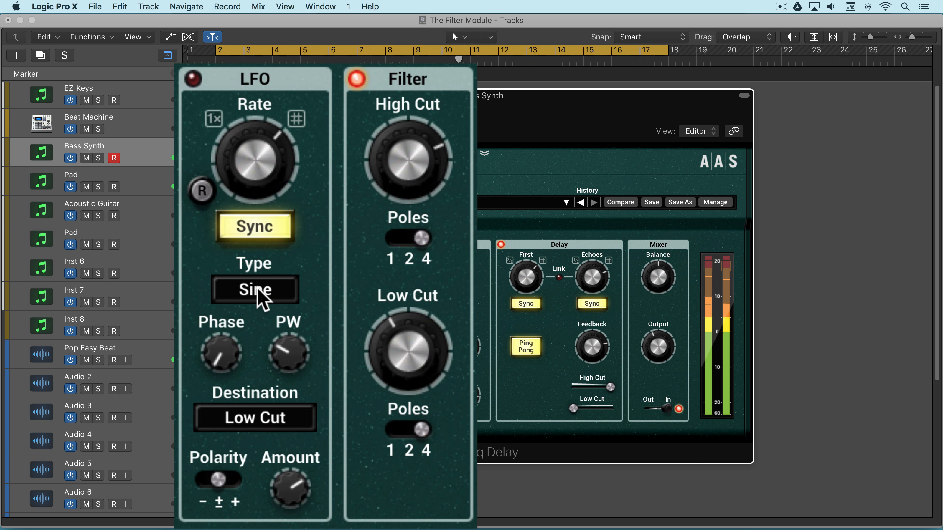
Step: Choose Low Cut as the LFO's destination and turn on the LFO module
click(244, 425)
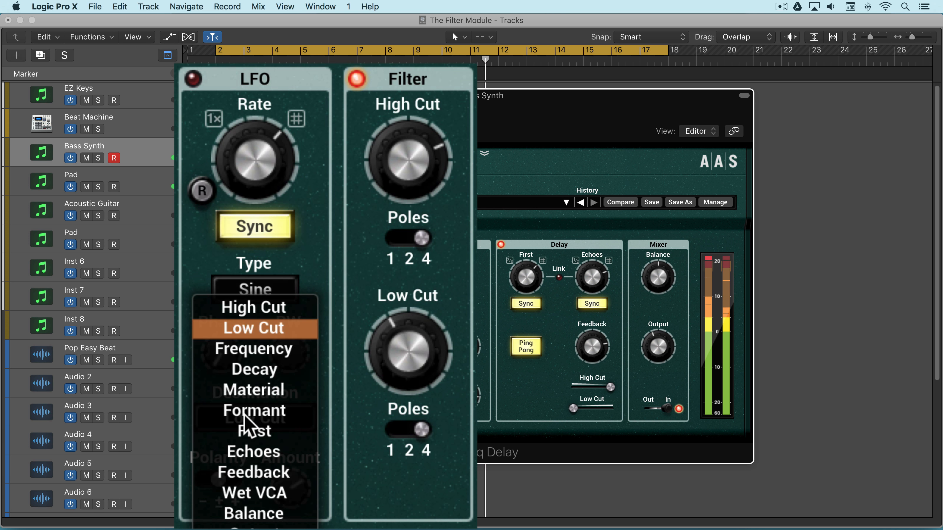
click(247, 328)
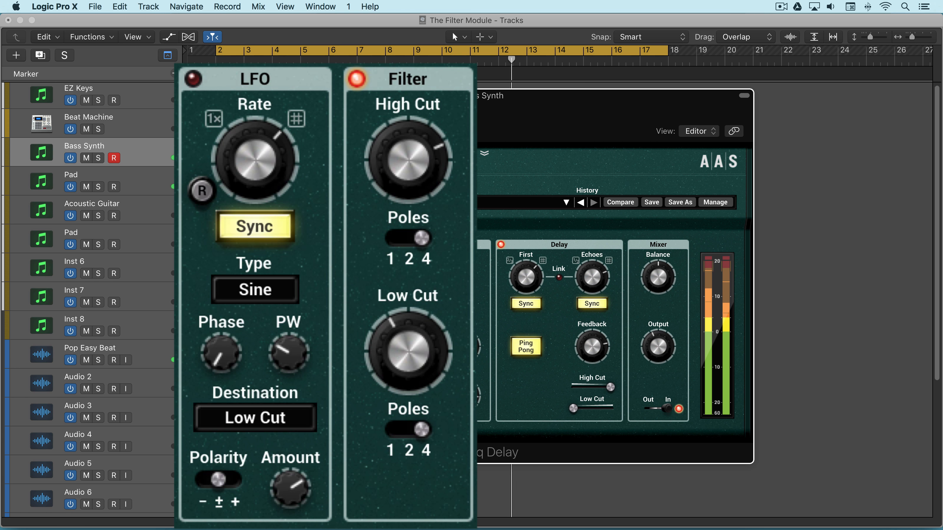
click(193, 79)
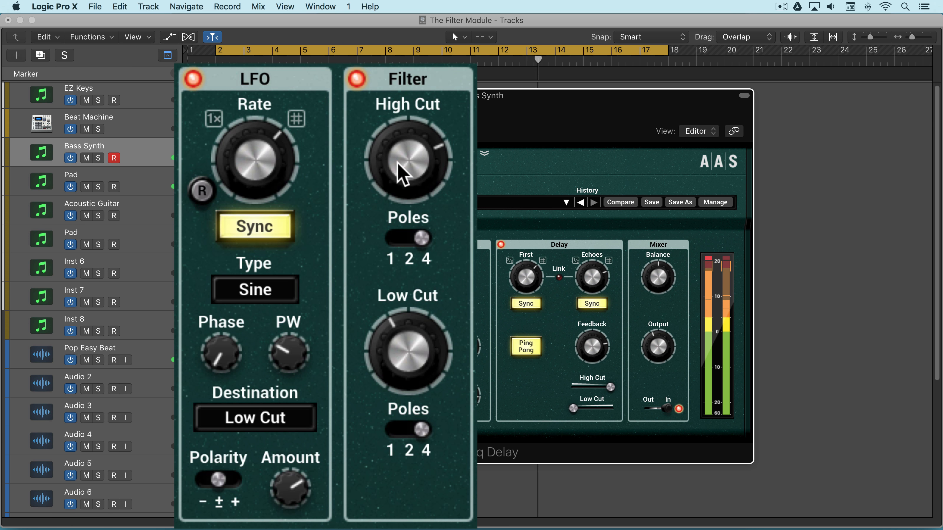
Step: Raise the Filter's High Cut slightly and set Low Cut just above its midpoint to hear the LFO modulation
drag(400, 168, 397, 162)
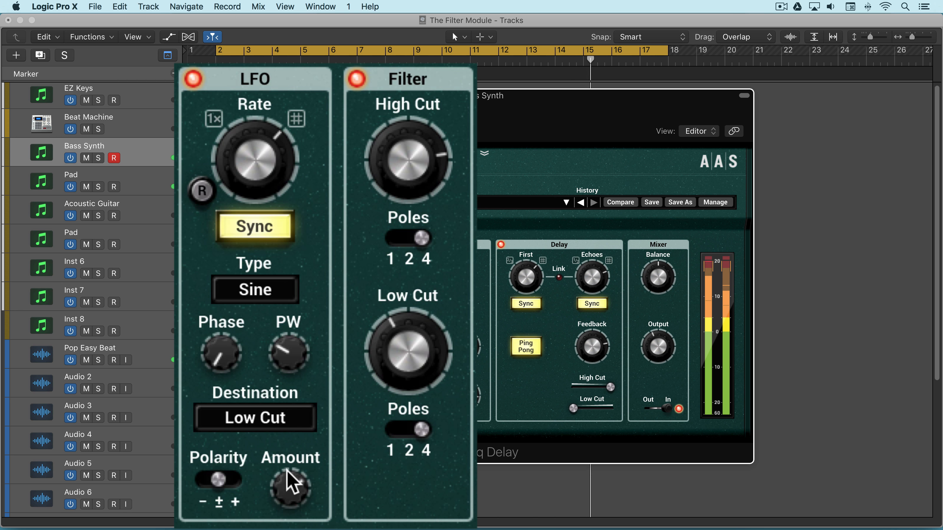
drag(264, 173, 264, 173)
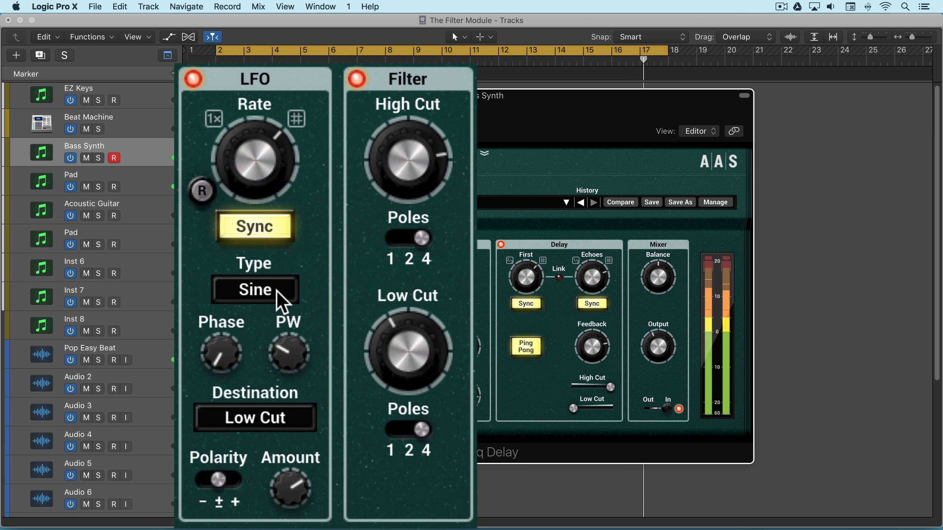
scroll(407, 351, down, 4)
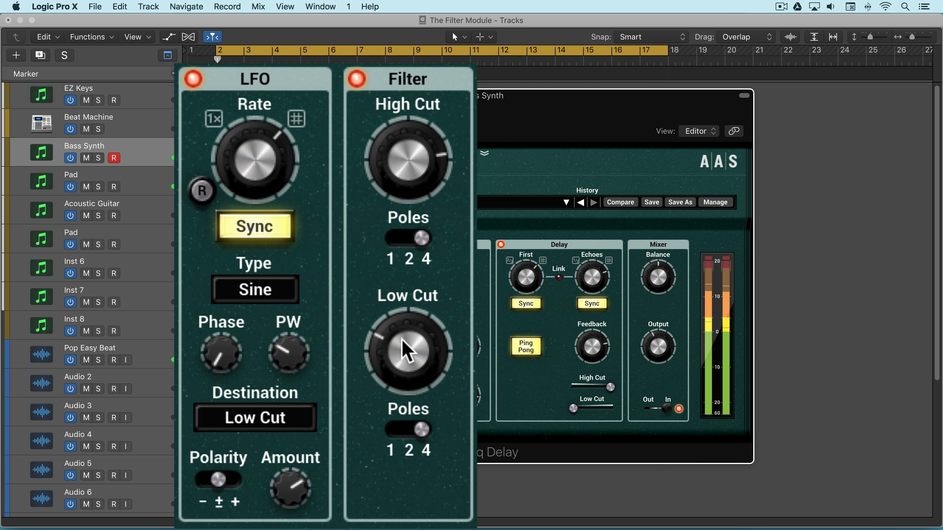
scroll(402, 345, up, 6)
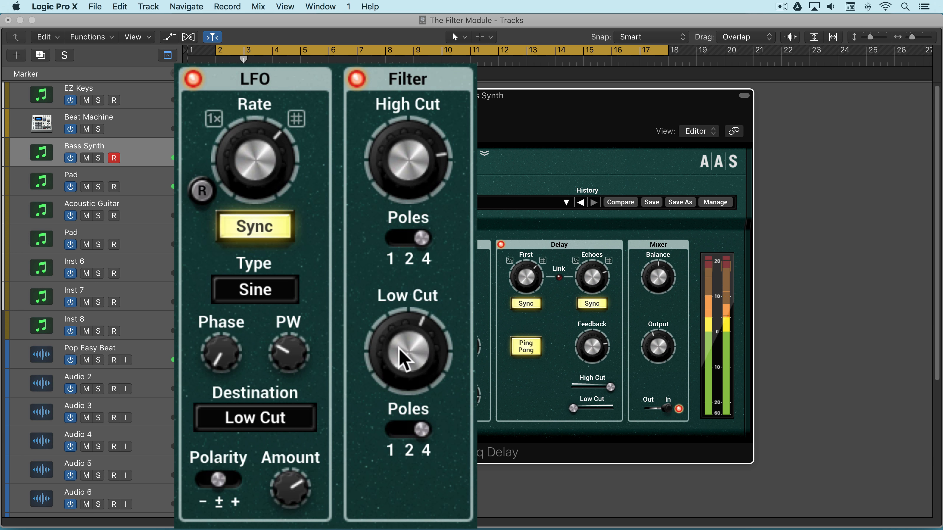
scroll(406, 346, down, 2)
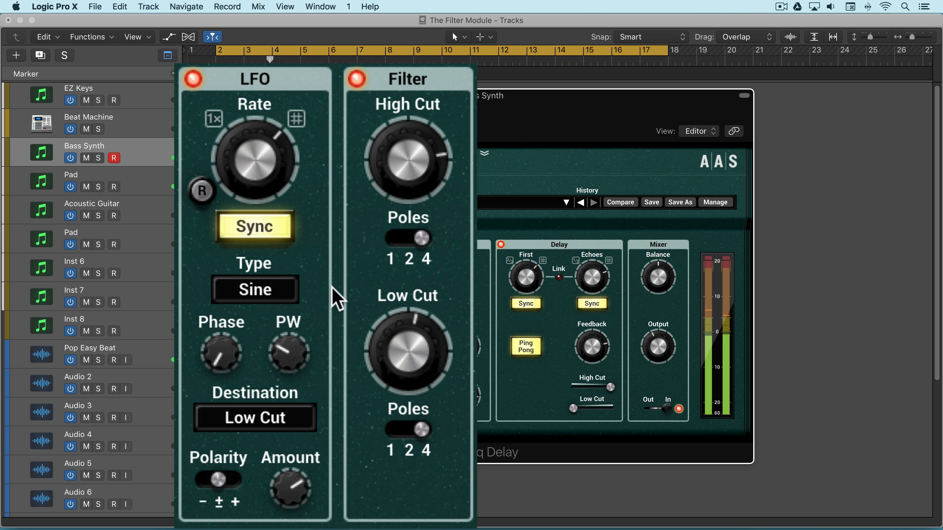
Step: Try the Triangle waveform as the LFO type, and switch back to Sine
click(269, 295)
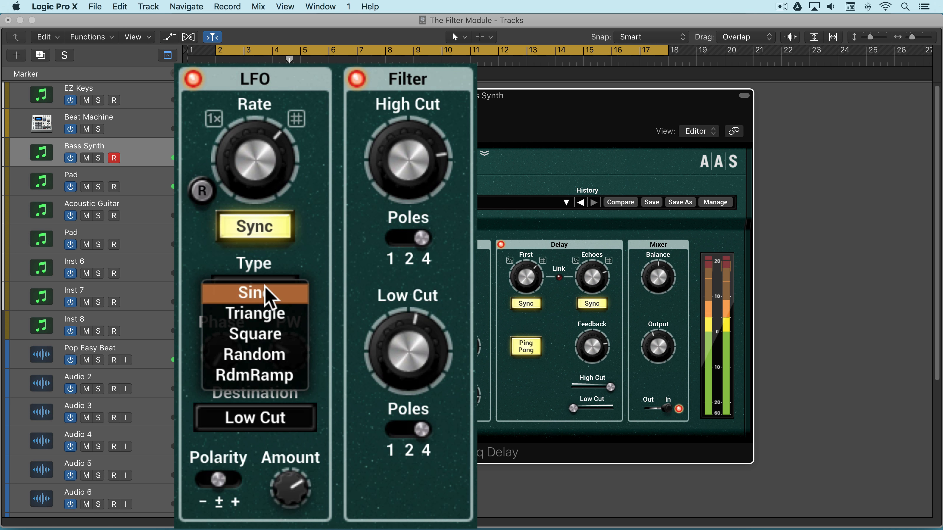
click(262, 316)
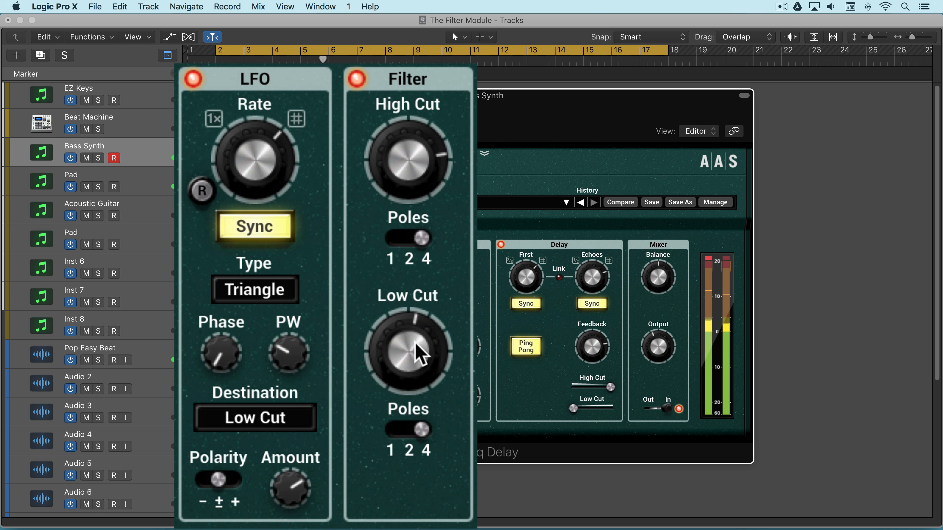
click(269, 294)
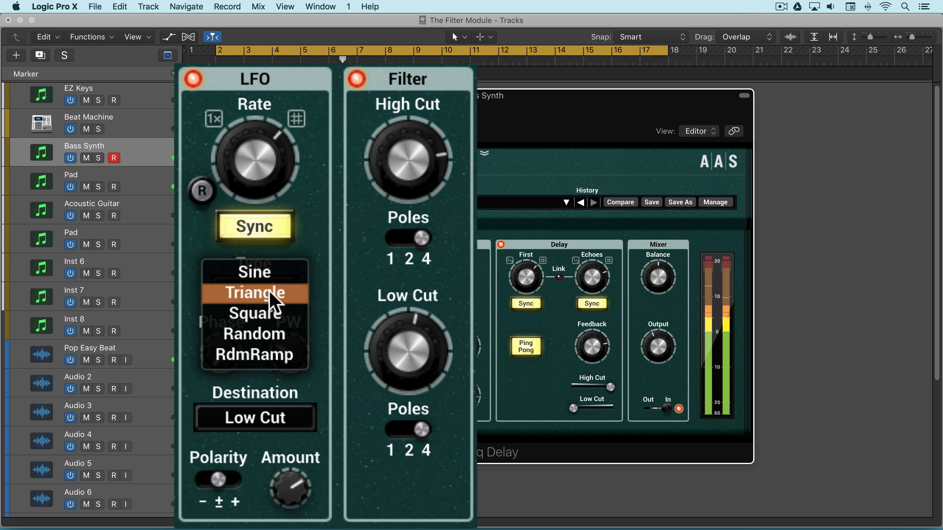
click(266, 274)
Step: Raise the LFO's PW slightly and its Phase to about a third of the range, lowering Low Cut just below its midpoint
mouse_move(406, 347)
mouse_down()
mouse_move(407, 336)
mouse_move(407, 348)
mouse_up()
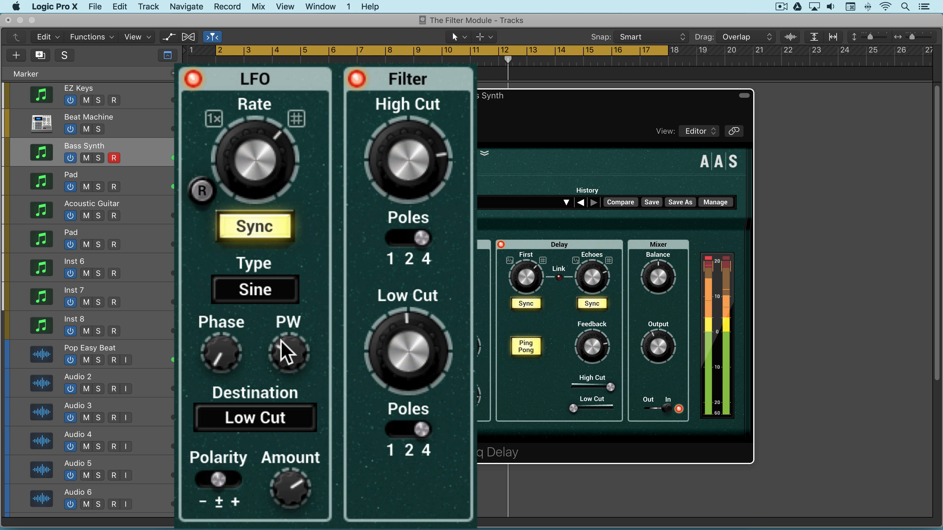
drag(279, 354, 297, 368)
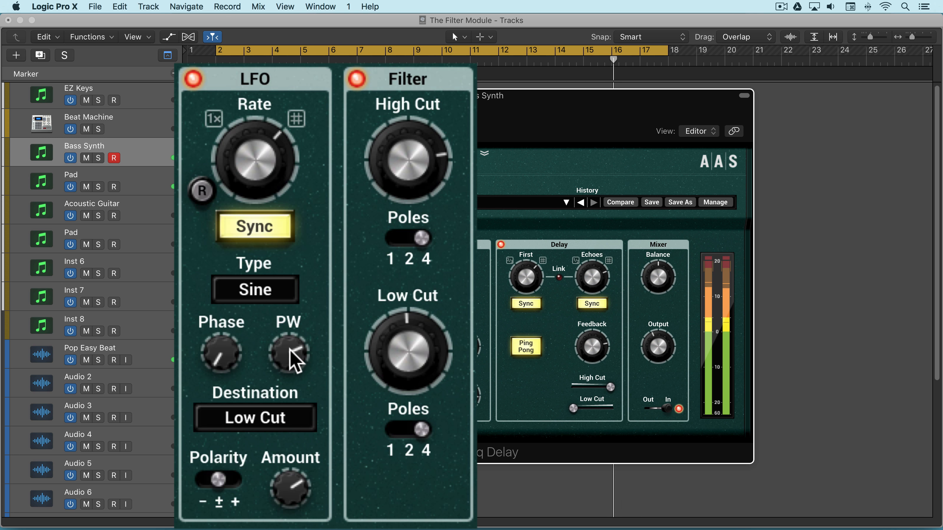
mouse_move(290, 349)
mouse_down()
mouse_move(290, 362)
mouse_move(293, 349)
mouse_up()
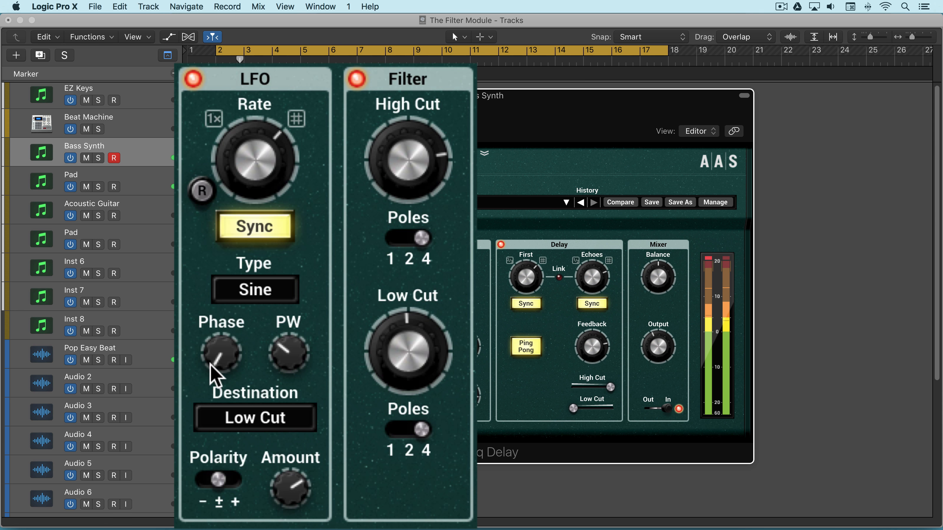
drag(221, 353, 221, 342)
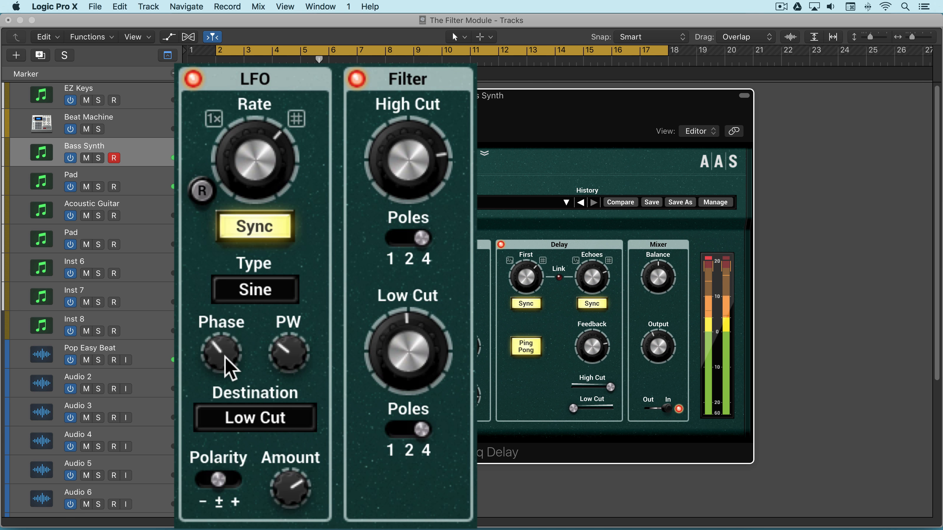
drag(391, 348, 390, 353)
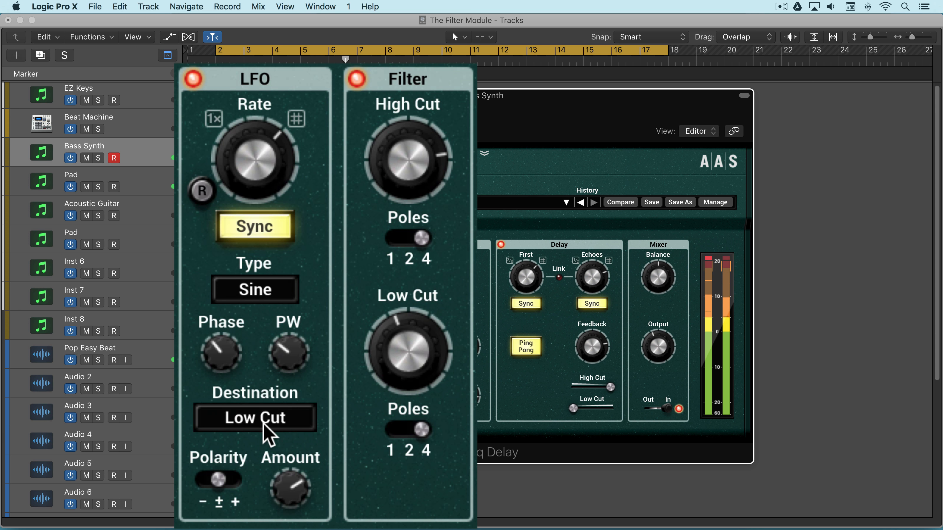
Step: Change the LFO destination to High Cut, rebalancing the Filter with Low Cut at minimum and High Cut at about three quarters
click(268, 436)
click(256, 308)
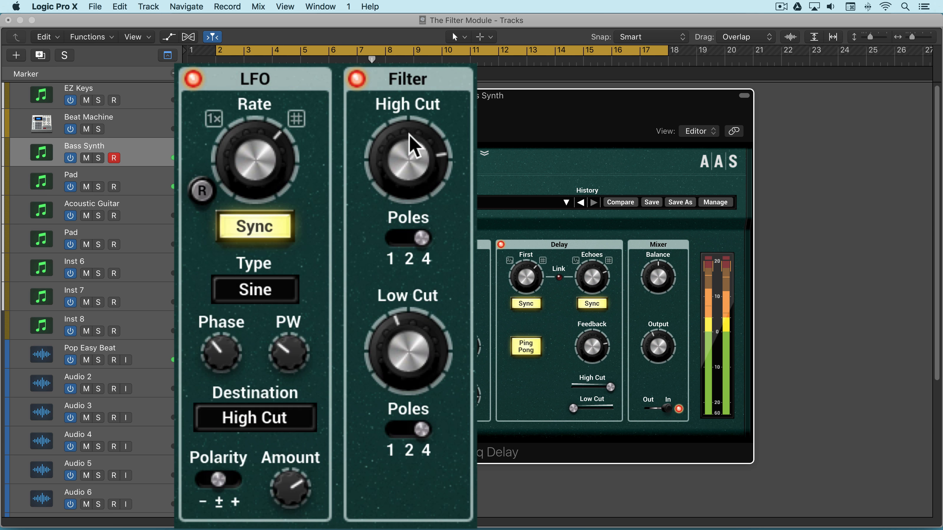
drag(406, 174, 405, 195)
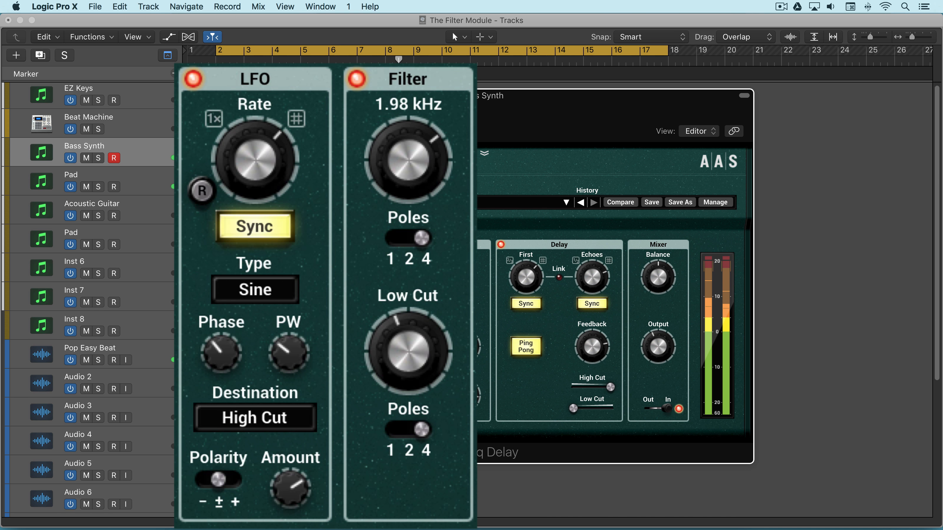
drag(413, 316, 412, 353)
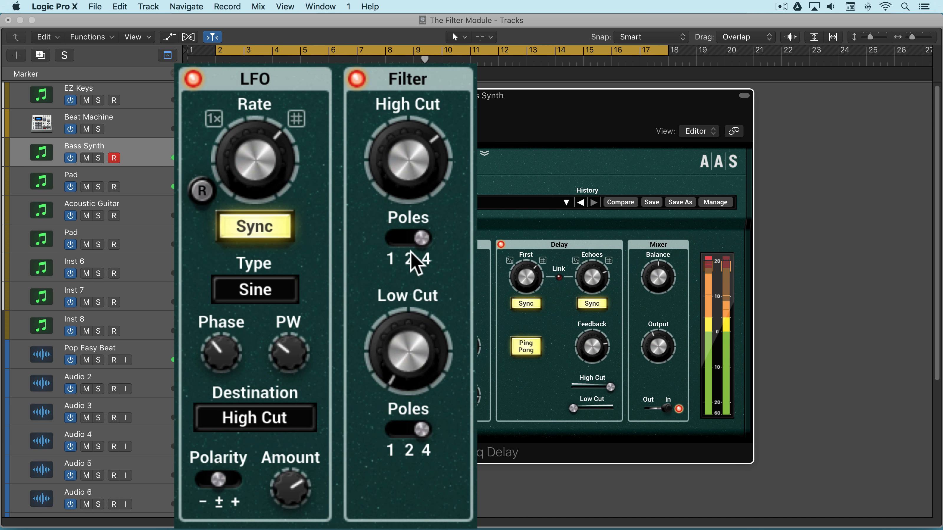
drag(418, 164, 419, 152)
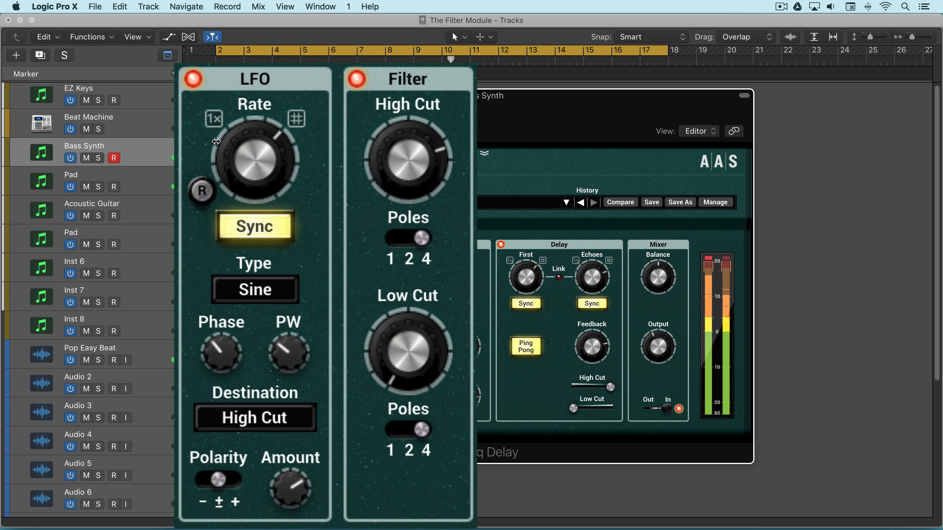
Step: Compare the LFO's negative and positive polarity at different High Cut settings, ending on bipolar (±)
click(218, 481)
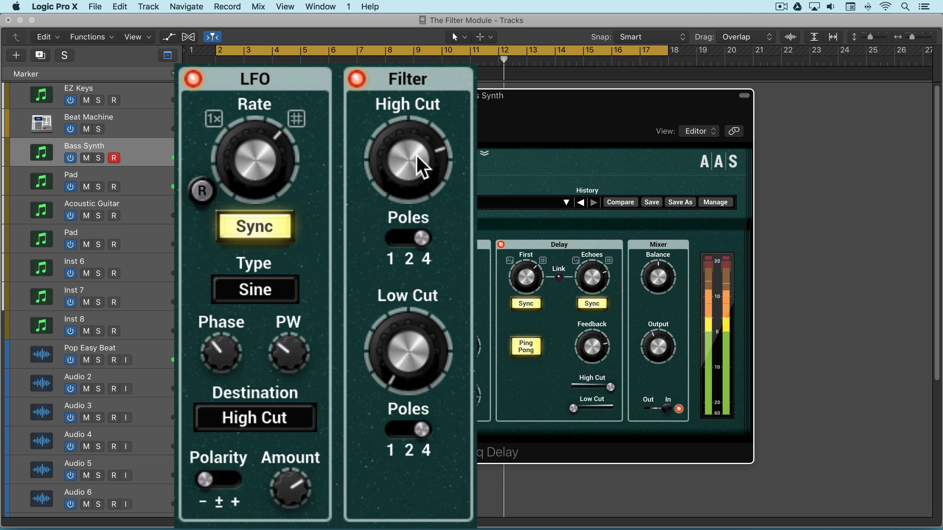
drag(411, 150, 412, 153)
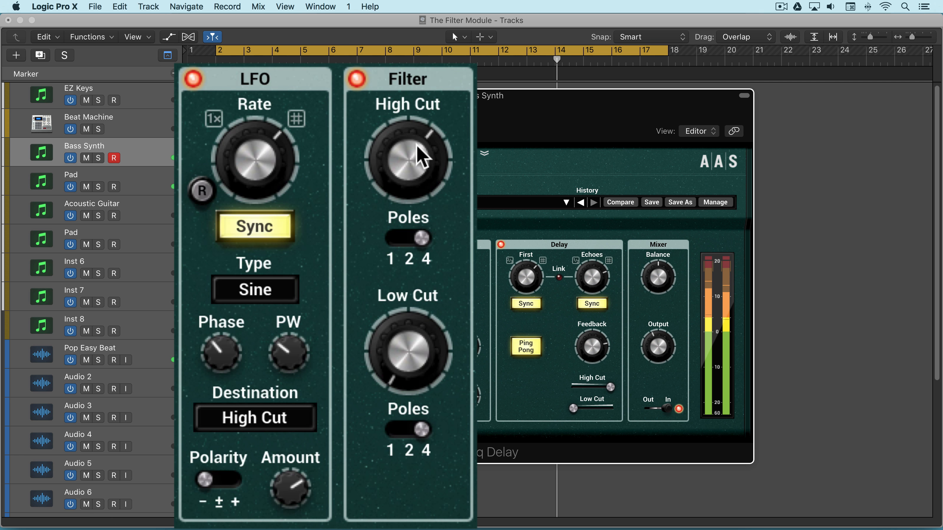
click(208, 480)
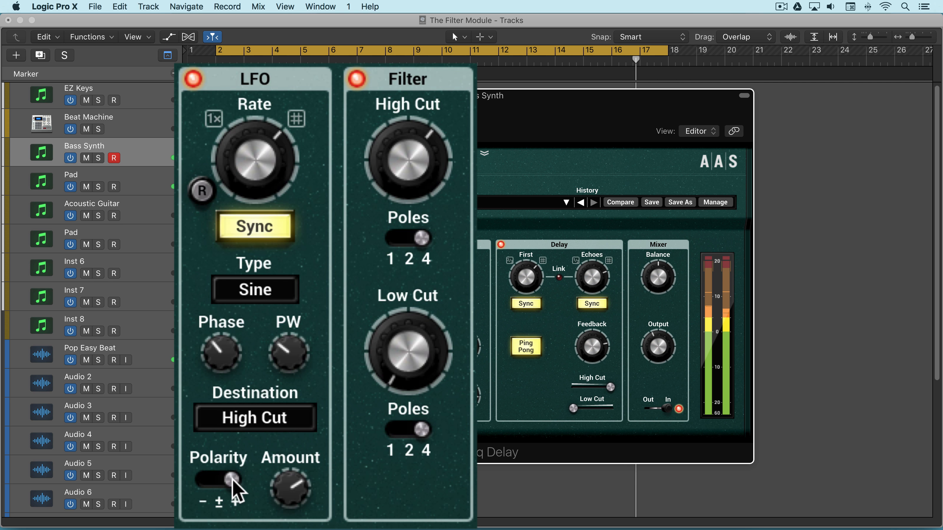
drag(423, 140, 410, 154)
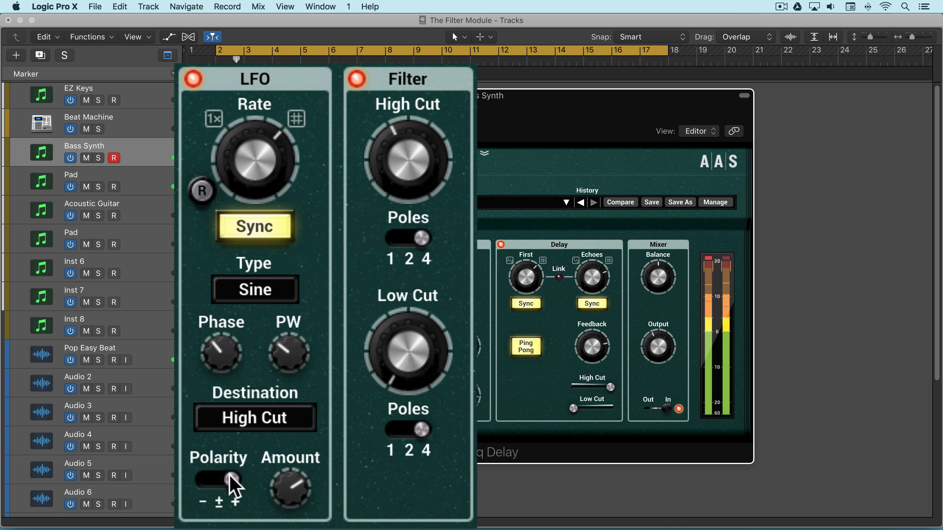
click(219, 480)
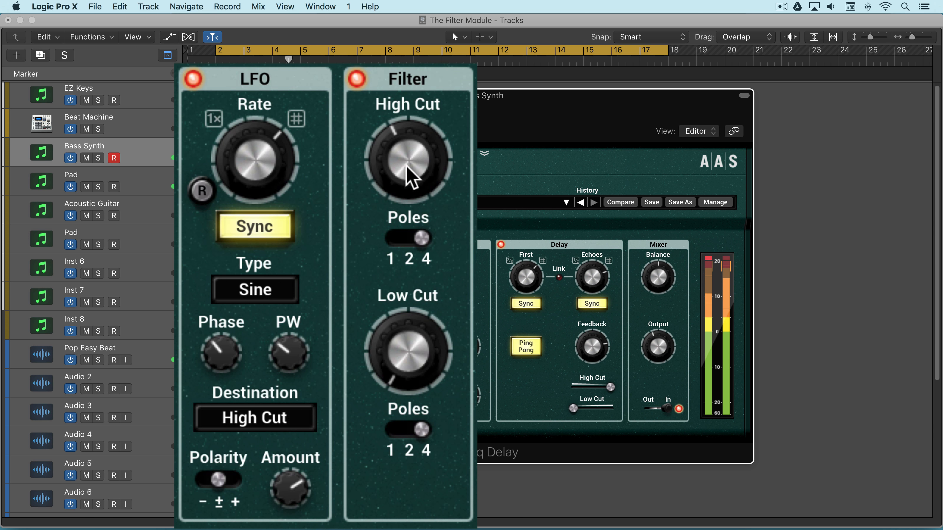
Step: Raise the Filter's High Cut above its midpoint and Low Cut to around its midpoint
drag(405, 165, 406, 146)
drag(409, 351, 409, 332)
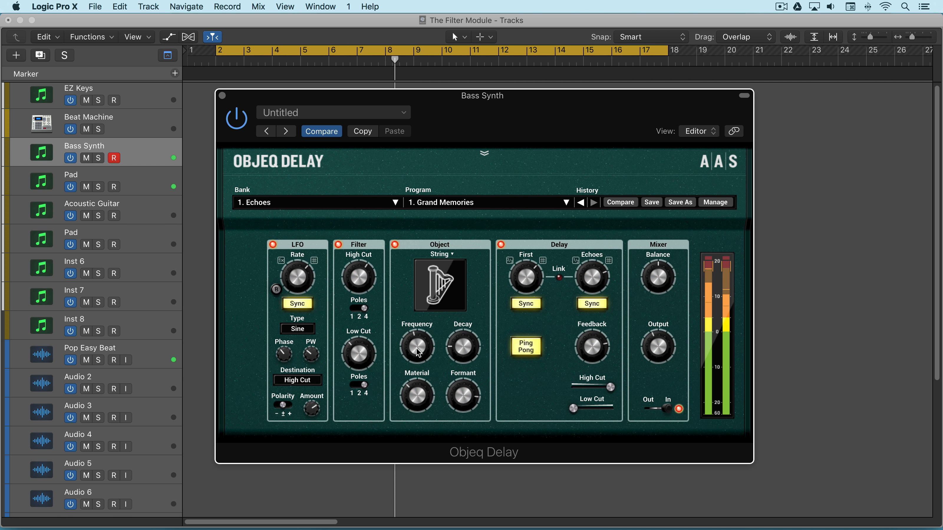
drag(418, 353, 419, 353)
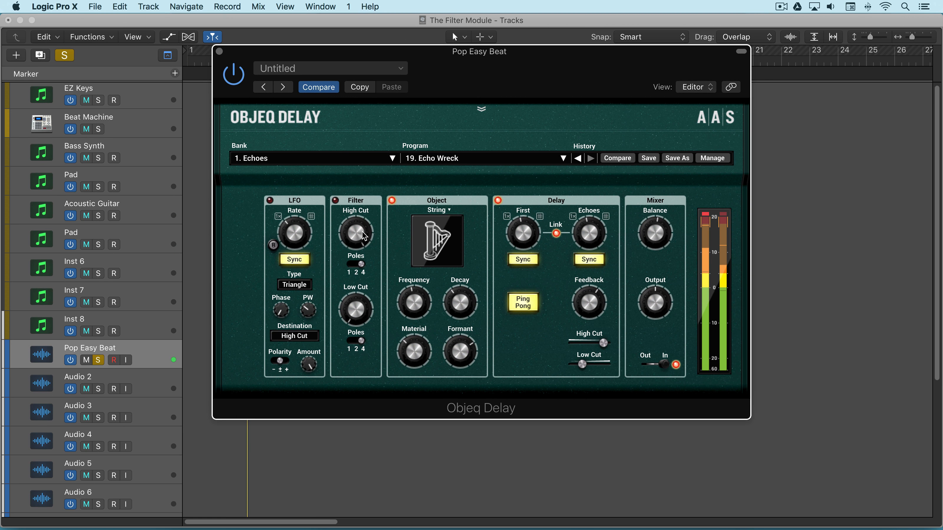
Step: Switch on the Filter module for Pop Easy Beat and set the Delay module's Low Cut to minimum and High Cut to maximum
click(336, 200)
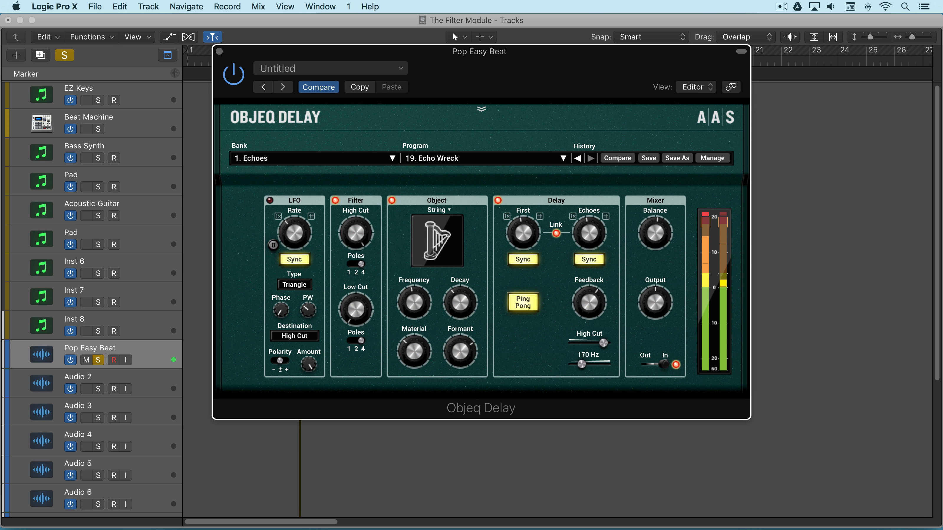
drag(582, 365, 616, 344)
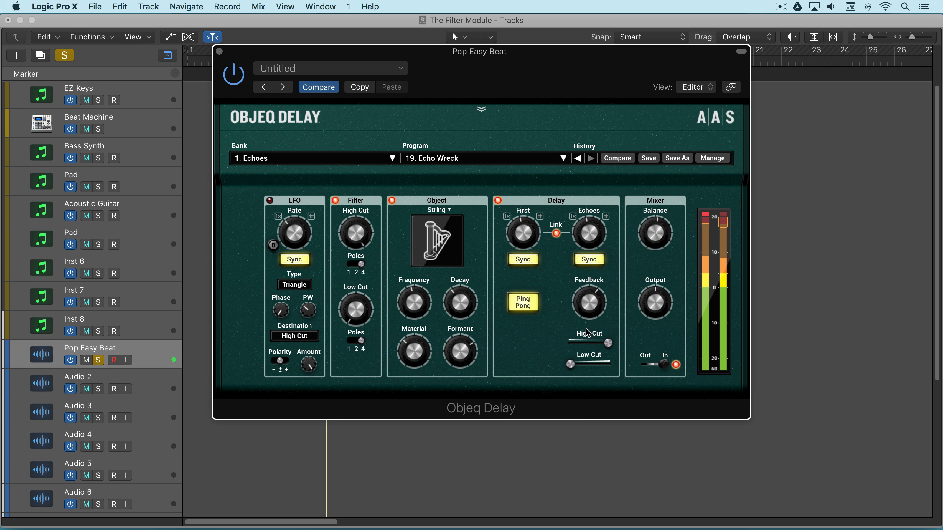
Step: Lower the Filter's High Cut to just over two thirds of its range and raise its Low Cut to about a third
drag(367, 207, 368, 208)
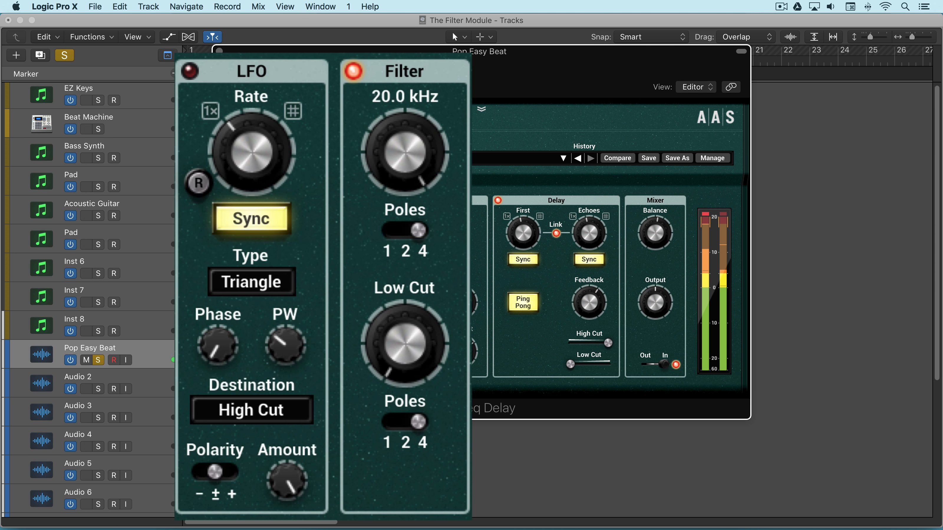
drag(405, 152, 405, 173)
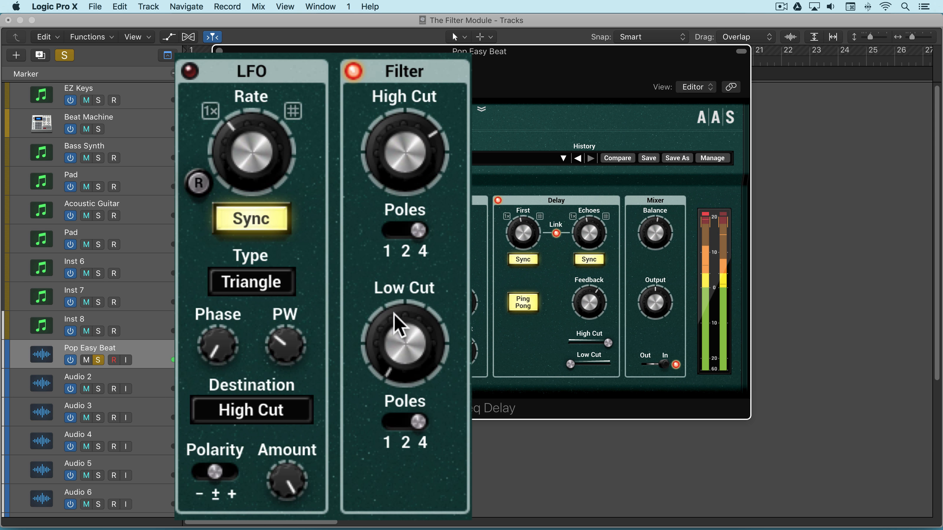
mouse_move(409, 351)
mouse_down()
mouse_move(409, 321)
mouse_move(409, 339)
mouse_up()
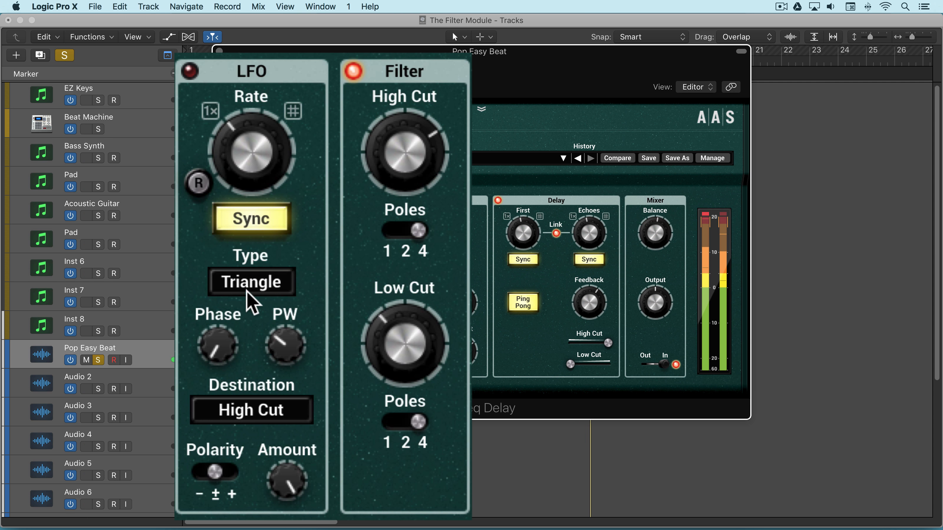
Step: Switch on the LFO with Low Cut as its destination, and take the Pop Easy Beat track out of solo
click(196, 73)
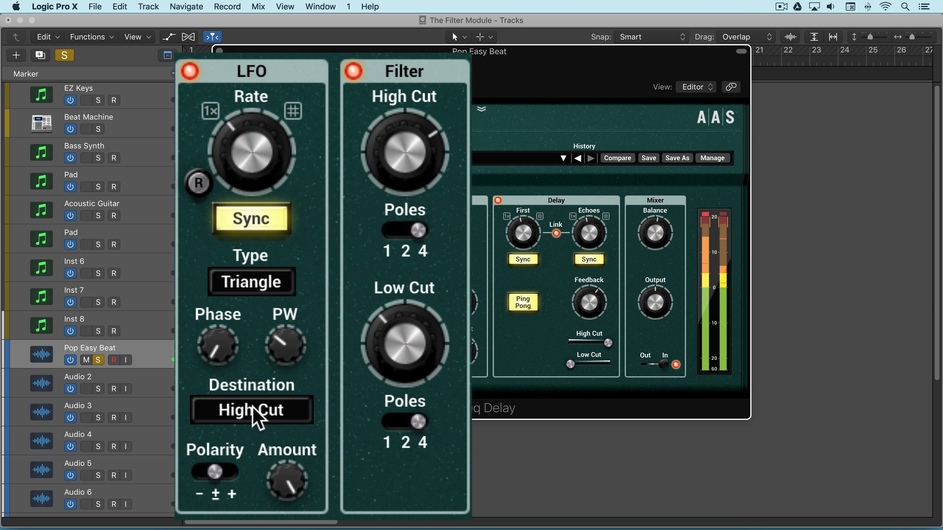
click(190, 70)
click(257, 410)
click(256, 321)
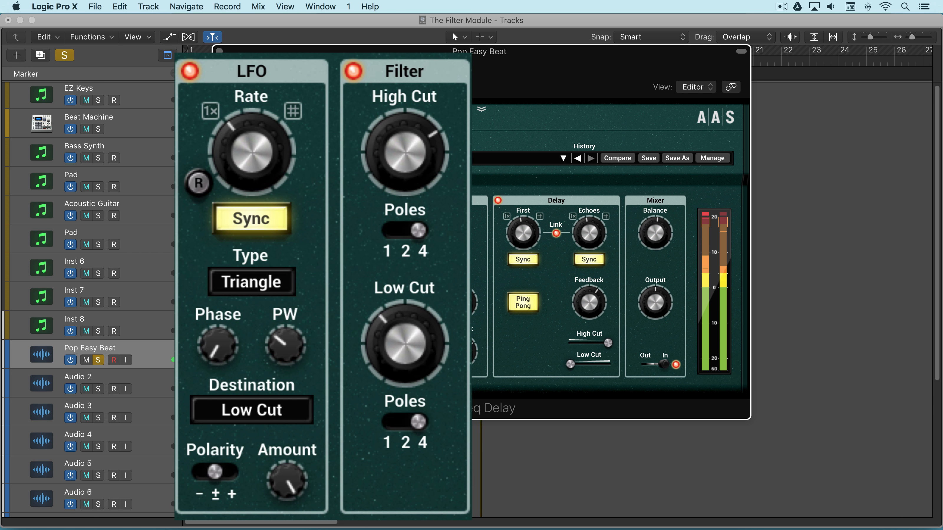
click(98, 361)
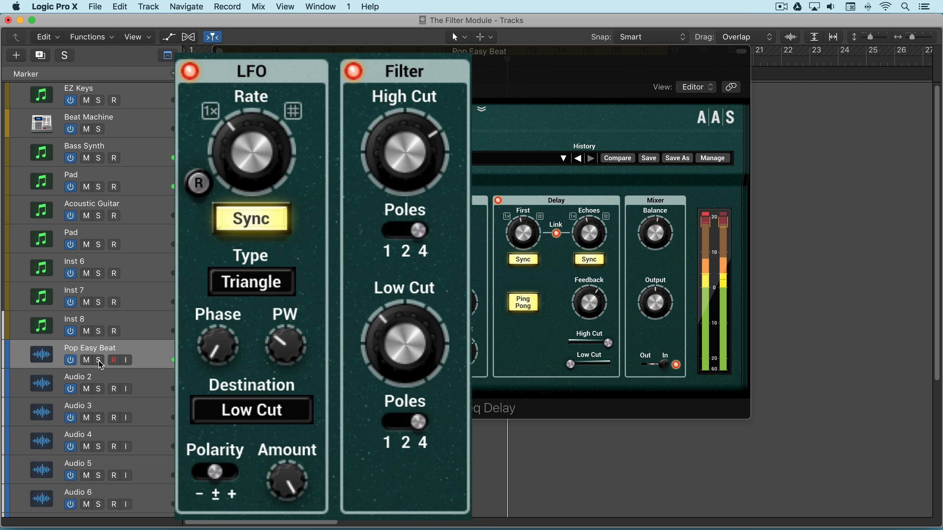